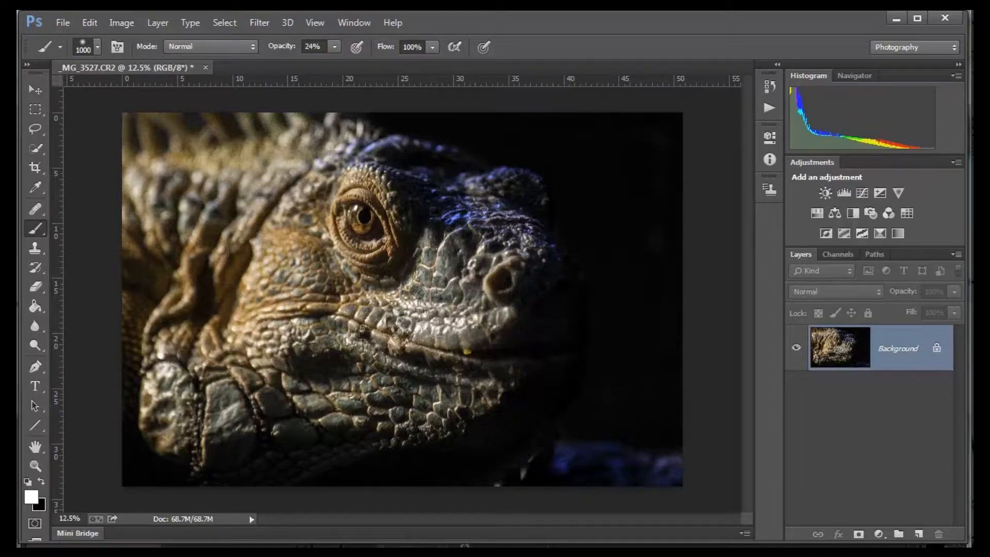
Duplicate the Background layer
{"action": "left_click_drag", "start_coordinate": [889, 349], "coordinate": [915, 534]}
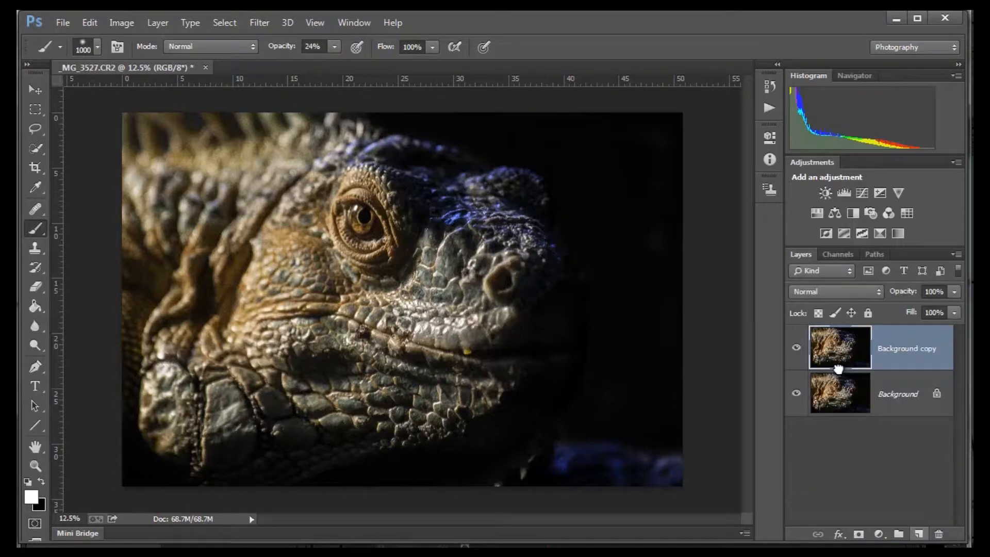
Try the Darken, Color Dodge, Linear Dodge (Add) and Vivid Light blend modes on the duplicated layer
{"action": "left_click", "coordinate": [833, 293]}
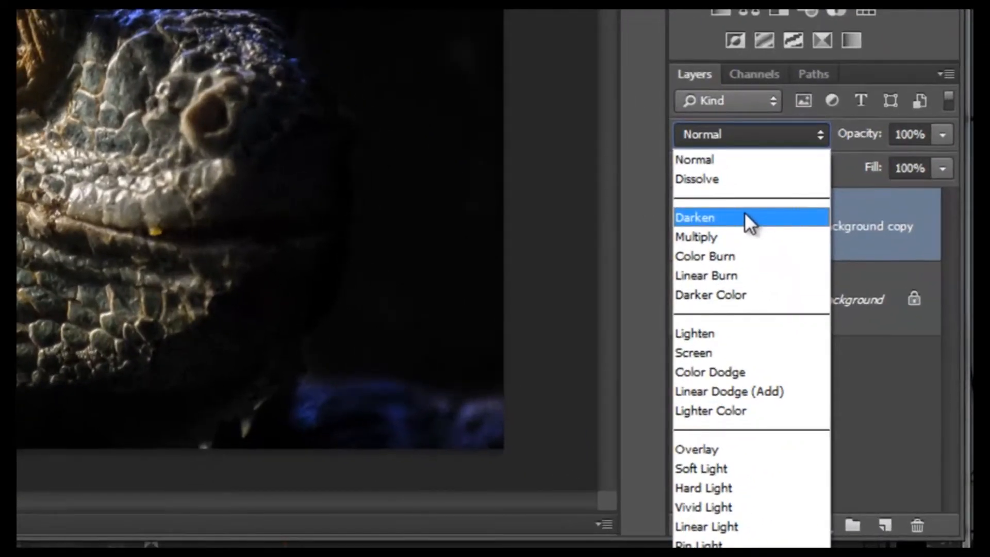
{"action": "left_click", "coordinate": [748, 222]}
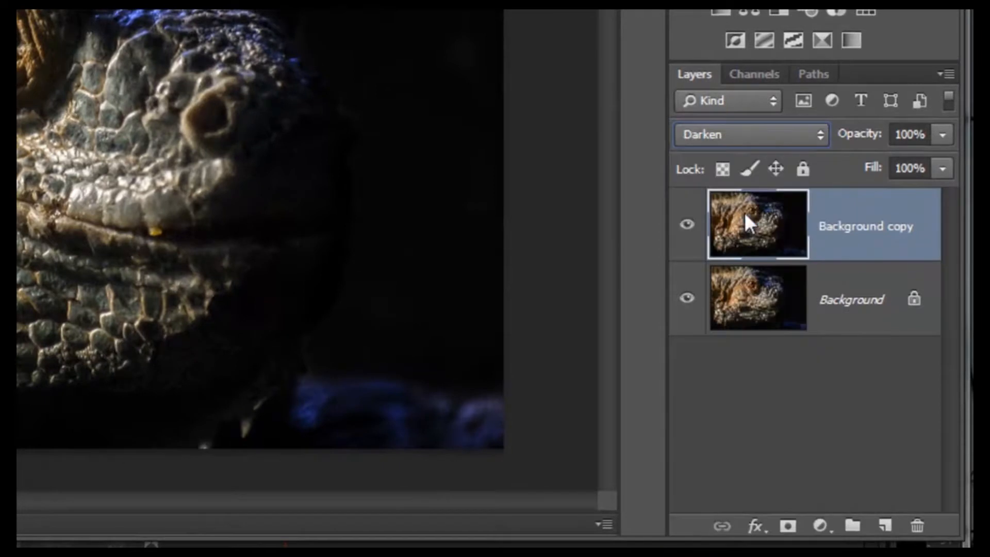
{"action": "key", "text": "shift+plus"}
{"action": "key", "text": "shift+plus"}
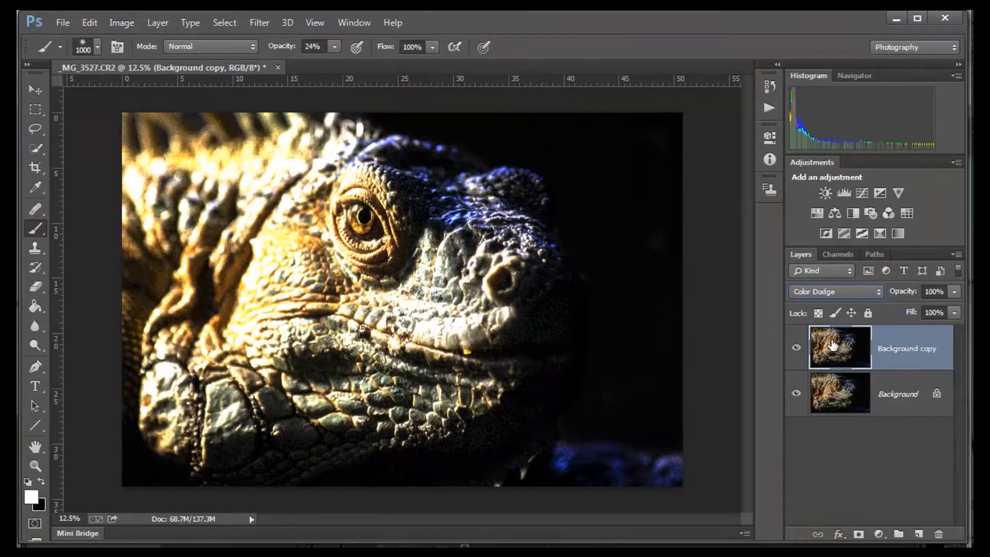
{"action": "key", "text": "Down"}
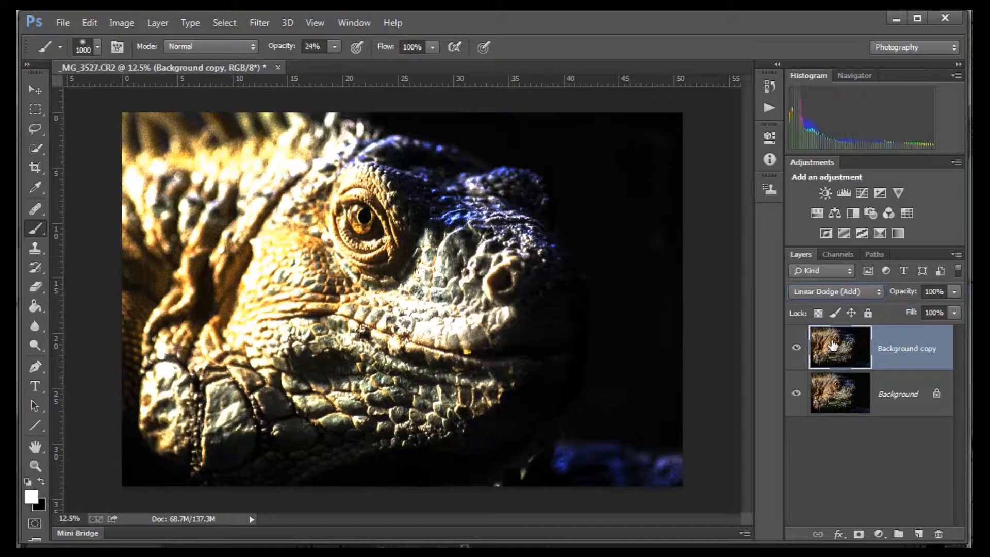
{"action": "key", "text": "Up"}
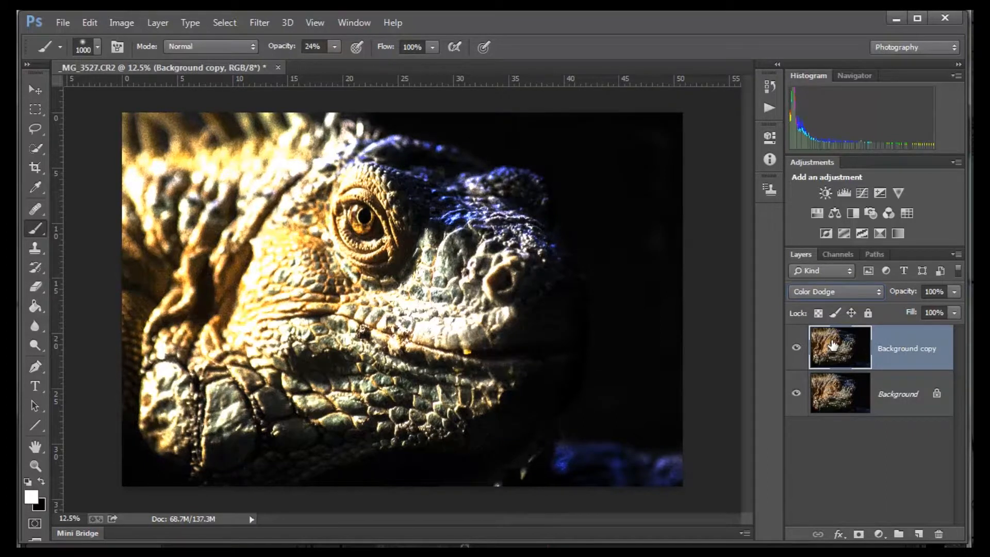
{"action": "key", "text": "shift+plus"}
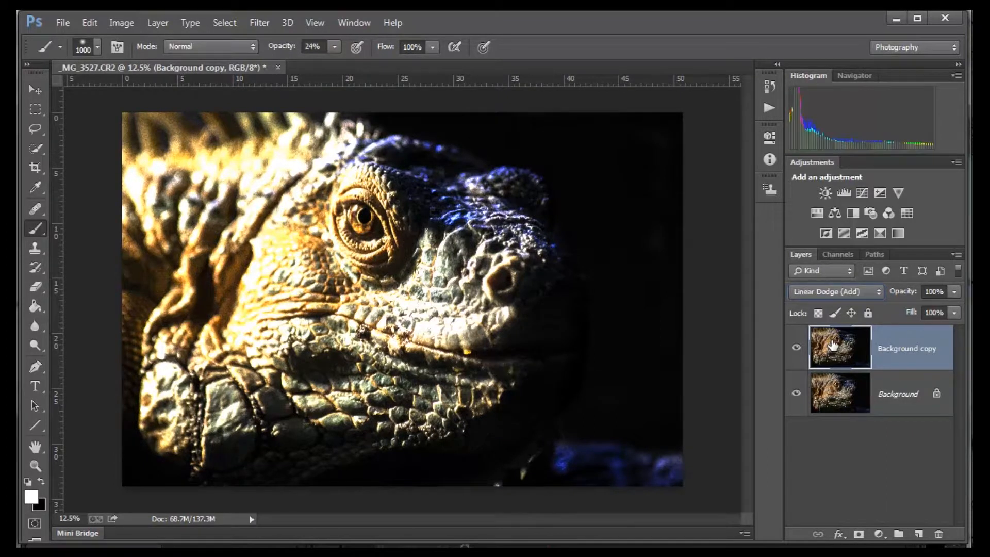
{"action": "key", "text": "shift+plus"}
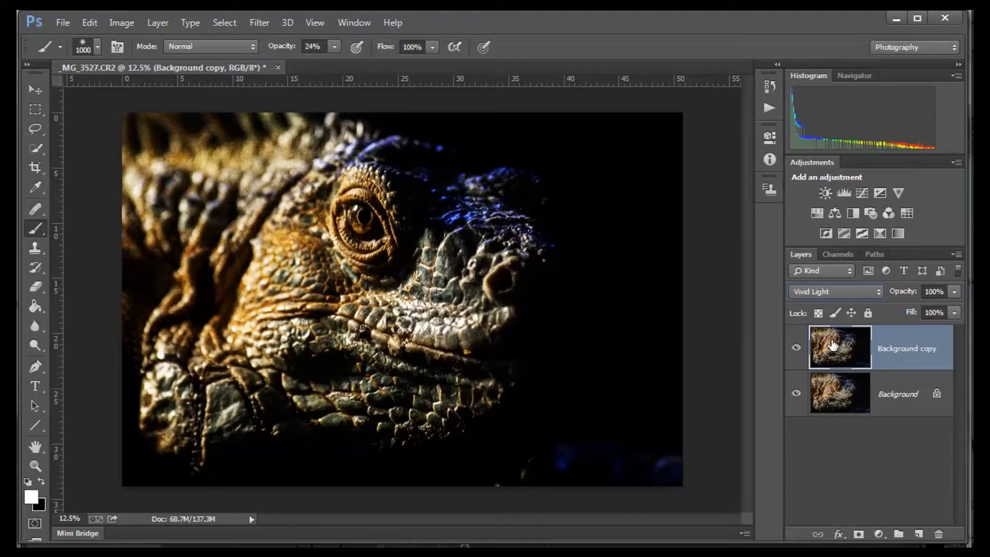
Go back through the duplicated layer's blend modes, including Lighter Color and Color Burn, until it is Normal again
{"action": "key", "text": "Up"}
{"action": "key", "text": "Up"}
{"action": "key", "text": "Up"}
{"action": "key", "text": "Up"}
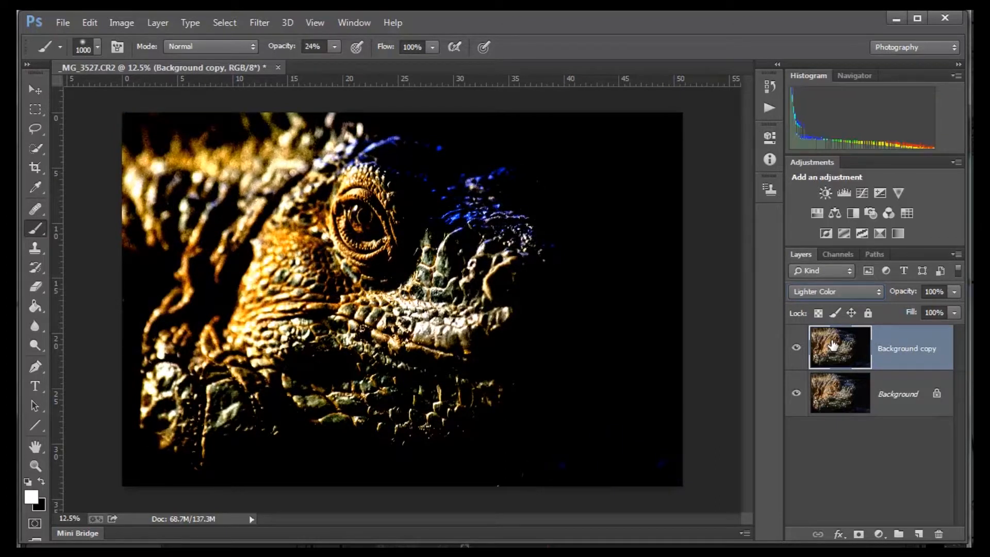
{"action": "key", "text": "Up"}
{"action": "key", "text": "Up"}
{"action": "key", "text": "Up"}
{"action": "key", "text": "Up"}
{"action": "key", "text": "Up"}
{"action": "key", "text": "Up"}
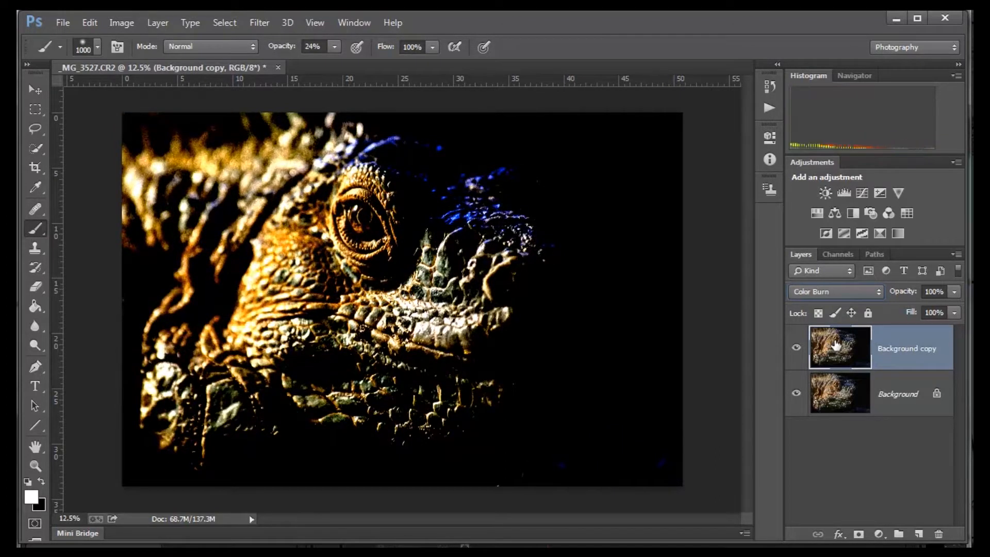
{"action": "key", "text": "Up"}
{"action": "key", "text": "Up"}
{"action": "key", "text": "Up"}
{"action": "key", "text": "Up"}
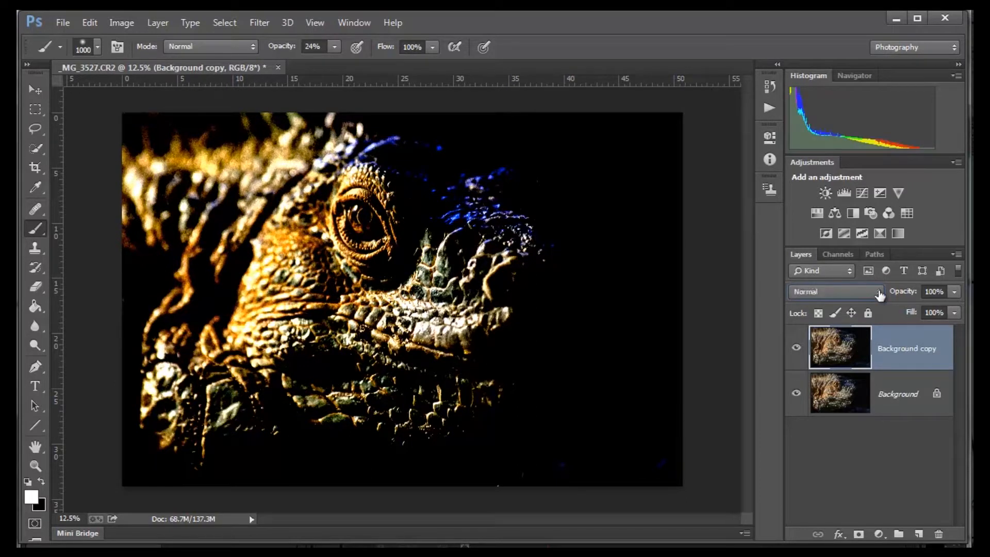
Set the duplicated layer's blend mode to Hard Light and hide it with a black layer mask
{"action": "left_click", "coordinate": [879, 292]}
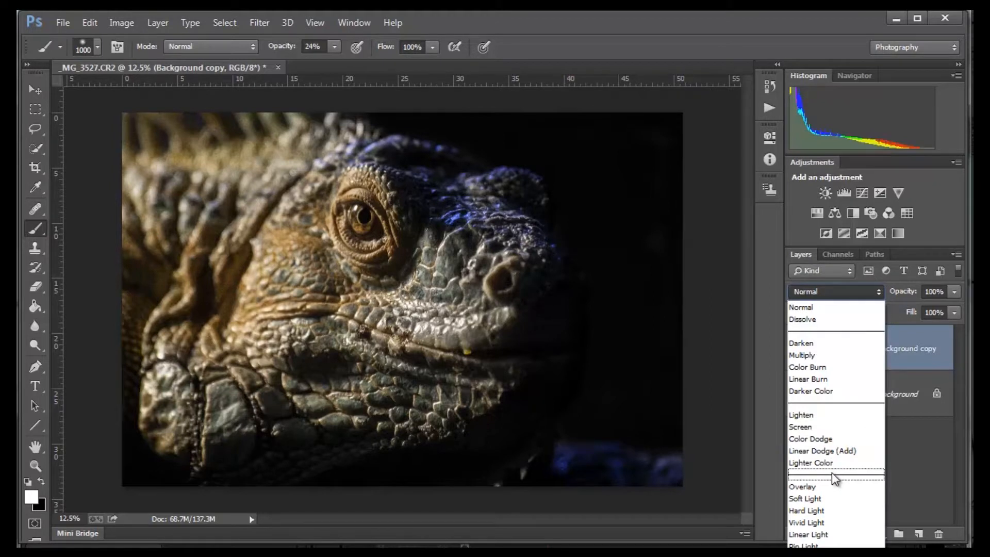
{"action": "left_click", "coordinate": [825, 511]}
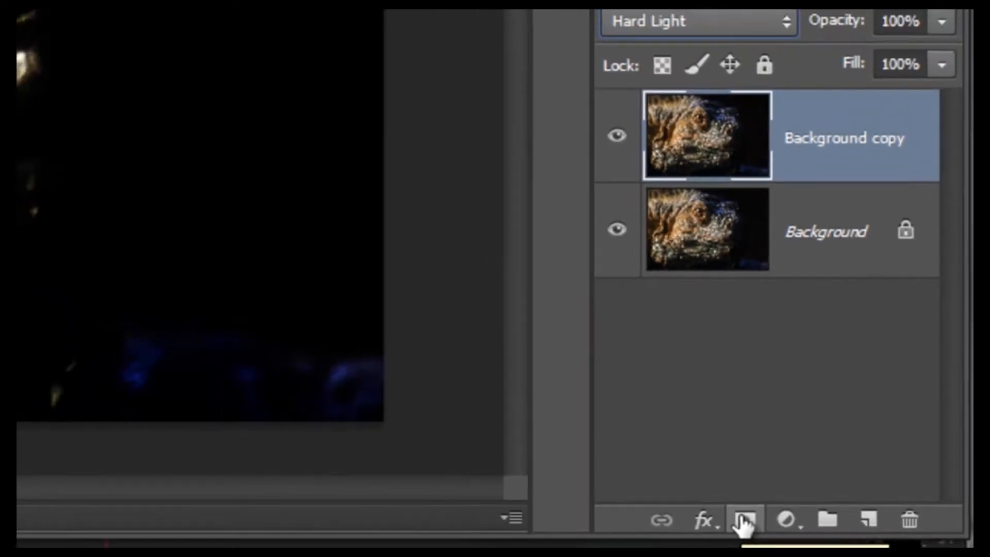
{"action": "left_click", "coordinate": [744, 520], "text": "alt"}
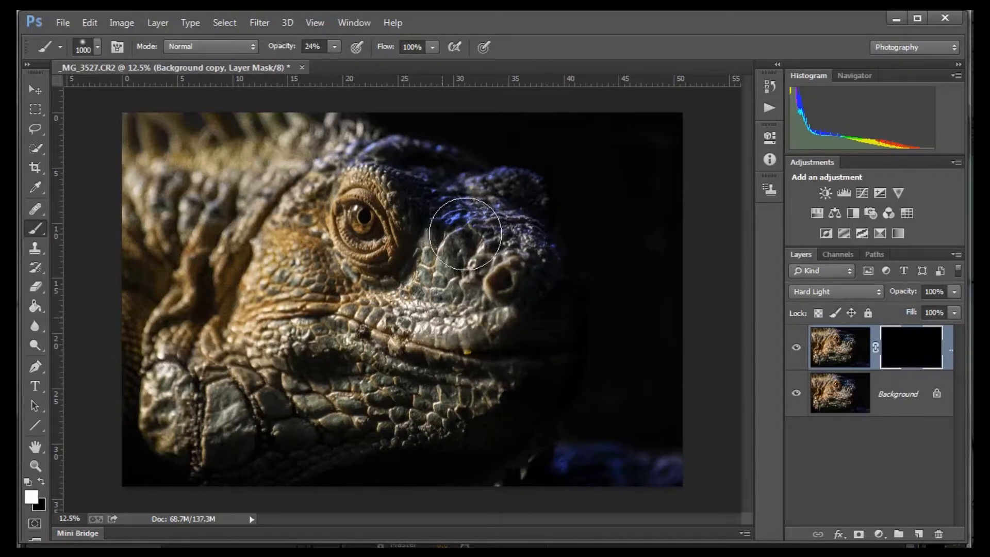
Paint white on the Hard Light layer's mask over the iguana's face and muzzle with a 1000 px brush at 24% opacity
{"action": "mouse_move", "coordinate": [393, 170]}
{"action": "left_mouse_down"}
{"action": "mouse_move", "coordinate": [439, 237]}
{"action": "mouse_move", "coordinate": [302, 266]}
{"action": "mouse_move", "coordinate": [320, 371]}
{"action": "left_mouse_up"}
{"action": "left_click_drag", "start_coordinate": [411, 340], "coordinate": [302, 367]}
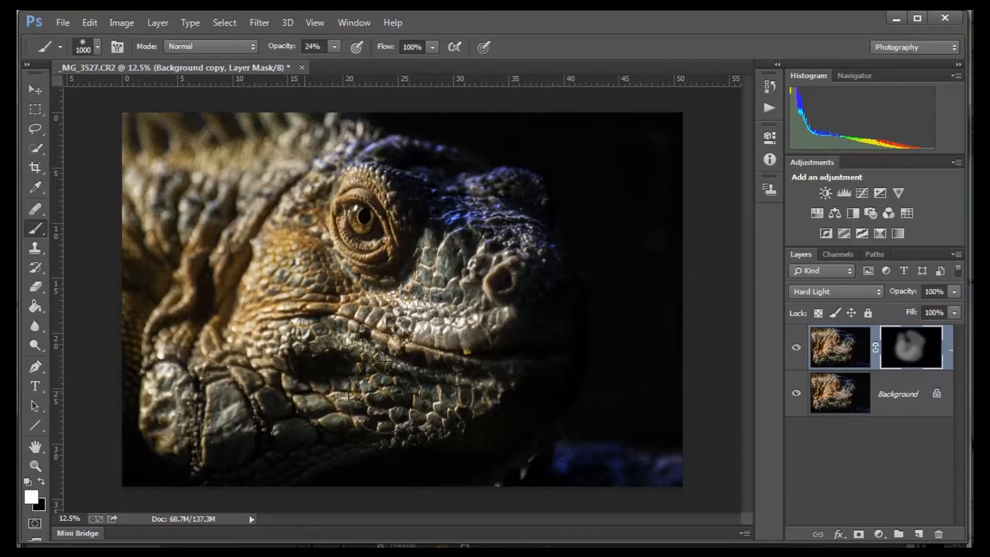
{"action": "left_click_drag", "start_coordinate": [471, 349], "coordinate": [448, 288]}
{"action": "mouse_move", "coordinate": [300, 258]}
{"action": "left_mouse_down"}
{"action": "mouse_move", "coordinate": [308, 251]}
{"action": "mouse_move", "coordinate": [322, 271]}
{"action": "mouse_move", "coordinate": [308, 225]}
{"action": "mouse_move", "coordinate": [333, 185]}
{"action": "left_mouse_up"}
Reduce the brush to 300 px and paint the mask white around the eye and upper cheek
{"action": "key", "text": "bracketleft"}
{"action": "key", "text": "bracketleft"}
{"action": "key", "text": "bracketleft"}
{"action": "key", "text": "bracketleft"}
{"action": "key", "text": "bracketleft"}
{"action": "key", "text": "bracketleft"}
{"action": "mouse_move", "coordinate": [341, 238]}
{"action": "left_mouse_down"}
{"action": "mouse_move", "coordinate": [290, 264]}
{"action": "mouse_move", "coordinate": [294, 250]}
{"action": "mouse_move", "coordinate": [298, 273]}
{"action": "mouse_move", "coordinate": [301, 253]}
{"action": "mouse_move", "coordinate": [349, 320]}
{"action": "mouse_move", "coordinate": [450, 342]}
{"action": "mouse_move", "coordinate": [452, 370]}
{"action": "mouse_move", "coordinate": [390, 371]}
{"action": "mouse_move", "coordinate": [263, 329]}
{"action": "mouse_move", "coordinate": [361, 384]}
{"action": "mouse_move", "coordinate": [325, 405]}
{"action": "mouse_move", "coordinate": [424, 400]}
{"action": "mouse_move", "coordinate": [443, 416]}
{"action": "mouse_move", "coordinate": [457, 378]}
{"action": "mouse_move", "coordinate": [318, 310]}
{"action": "mouse_move", "coordinate": [287, 220]}
{"action": "mouse_move", "coordinate": [317, 187]}
{"action": "mouse_move", "coordinate": [358, 185]}
{"action": "mouse_move", "coordinate": [345, 185]}
{"action": "mouse_move", "coordinate": [405, 220]}
{"action": "mouse_move", "coordinate": [470, 306]}
{"action": "mouse_move", "coordinate": [352, 311]}
{"action": "mouse_move", "coordinate": [334, 281]}
{"action": "mouse_move", "coordinate": [367, 333]}
{"action": "mouse_move", "coordinate": [480, 375]}
{"action": "mouse_move", "coordinate": [499, 334]}
{"action": "mouse_move", "coordinate": [357, 398]}
{"action": "mouse_move", "coordinate": [278, 297]}
{"action": "mouse_move", "coordinate": [286, 259]}
{"action": "mouse_move", "coordinate": [281, 285]}
{"action": "left_mouse_up"}
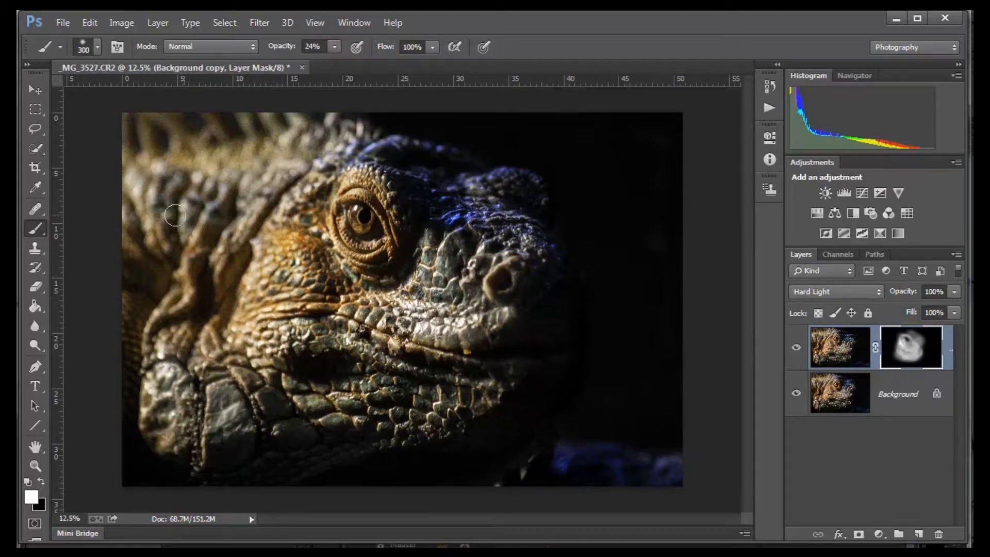
Enlarge the brush to 1300 px and paint the Hard Light effect into the mask over the iguana's neck and head
{"action": "key", "text": "bracketright"}
{"action": "key", "text": "bracketright"}
{"action": "key", "text": "bracketright"}
{"action": "key", "text": "bracketright"}
{"action": "key", "text": "bracketright"}
{"action": "key", "text": "bracketright"}
{"action": "key", "text": "bracketright"}
{"action": "key", "text": "bracketright"}
{"action": "key", "text": "bracketright"}
{"action": "key", "text": "bracketright"}
{"action": "mouse_move", "coordinate": [209, 291]}
{"action": "left_mouse_down"}
{"action": "mouse_move", "coordinate": [244, 214]}
{"action": "mouse_move", "coordinate": [269, 186]}
{"action": "mouse_move", "coordinate": [209, 187]}
{"action": "mouse_move", "coordinate": [154, 213]}
{"action": "mouse_move", "coordinate": [169, 261]}
{"action": "mouse_move", "coordinate": [211, 298]}
{"action": "mouse_move", "coordinate": [242, 304]}
{"action": "mouse_move", "coordinate": [181, 198]}
{"action": "mouse_move", "coordinate": [254, 190]}
{"action": "mouse_move", "coordinate": [234, 278]}
{"action": "mouse_move", "coordinate": [185, 390]}
{"action": "mouse_move", "coordinate": [281, 376]}
{"action": "mouse_move", "coordinate": [375, 301]}
{"action": "mouse_move", "coordinate": [350, 286]}
{"action": "mouse_move", "coordinate": [321, 292]}
{"action": "mouse_move", "coordinate": [455, 272]}
{"action": "mouse_move", "coordinate": [322, 294]}
{"action": "mouse_move", "coordinate": [429, 249]}
{"action": "mouse_move", "coordinate": [342, 322]}
{"action": "mouse_move", "coordinate": [208, 372]}
{"action": "mouse_move", "coordinate": [289, 369]}
{"action": "mouse_move", "coordinate": [367, 249]}
{"action": "mouse_move", "coordinate": [355, 215]}
{"action": "left_mouse_up"}
Duplicate the Background layer above the Hard Light layer and set the new copy's blend mode to Color Dodge
{"action": "left_click_drag", "start_coordinate": [899, 397], "coordinate": [901, 340]}
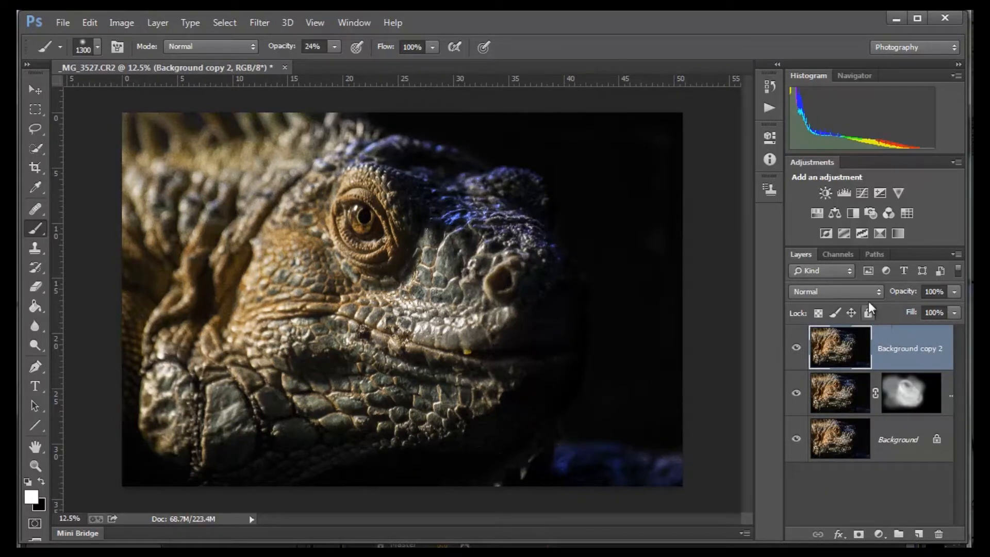
{"action": "left_click", "coordinate": [864, 293]}
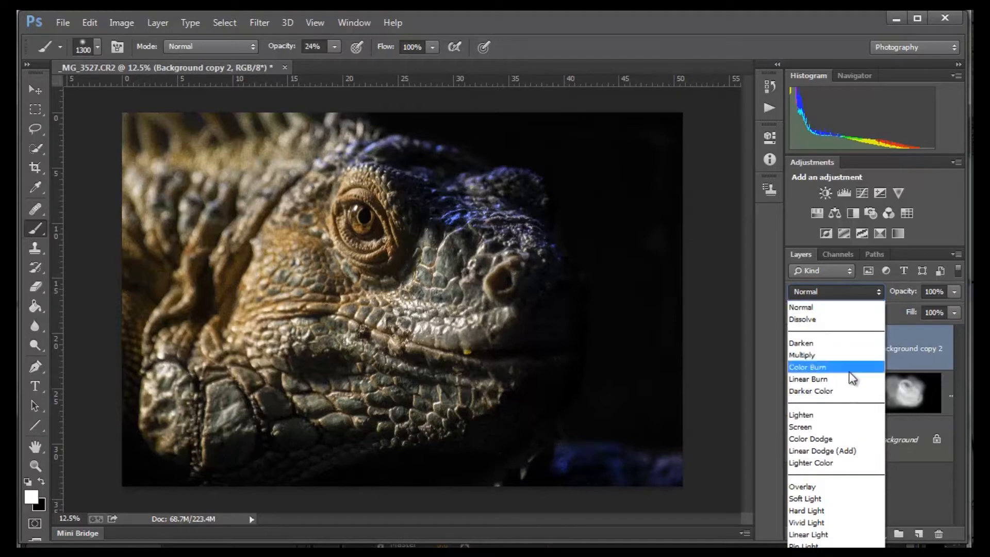
{"action": "left_click", "coordinate": [837, 439]}
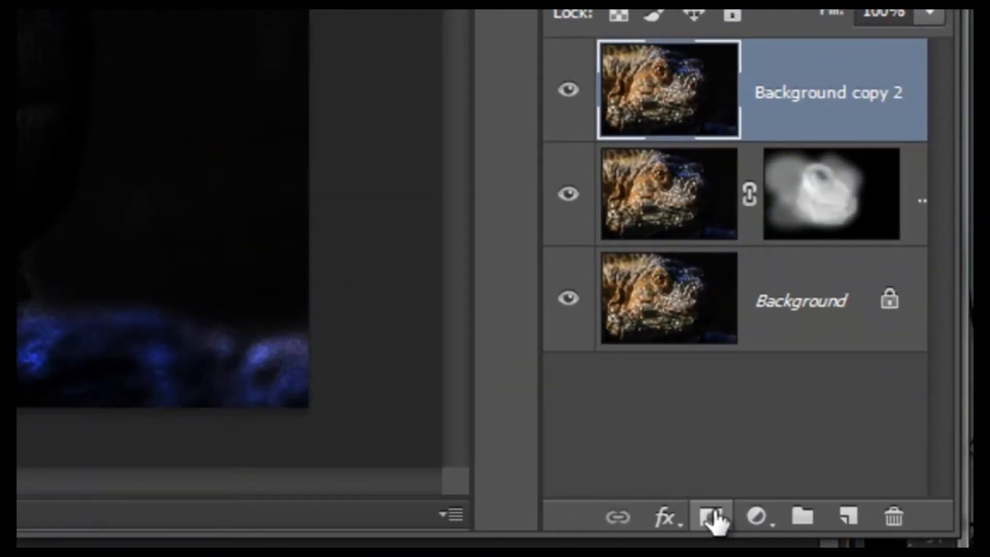
Add a black mask to the Color Dodge copy and paint white over the iguana's eye with a 300 px brush
{"action": "left_click", "coordinate": [715, 517], "text": "alt"}
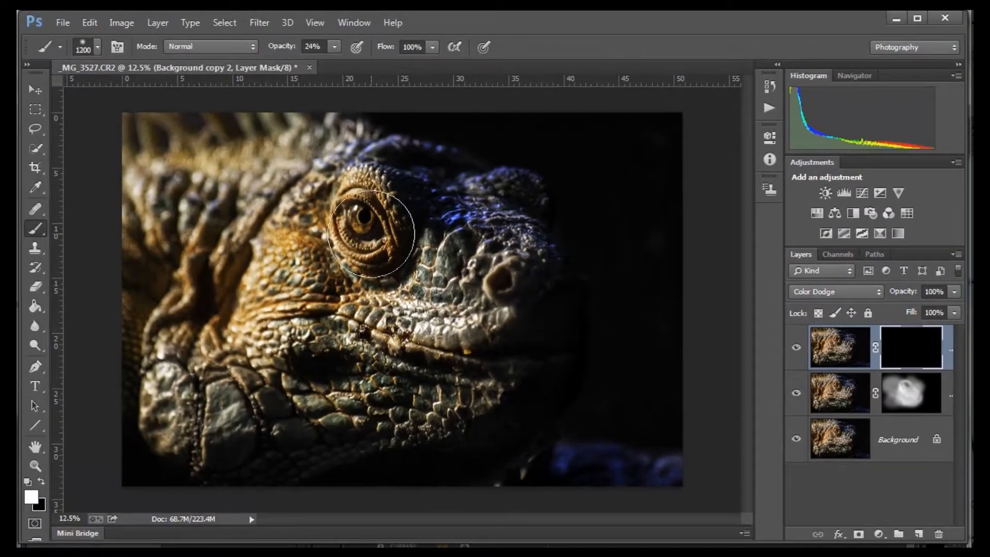
{"action": "key", "text": "bracketleft"}
{"action": "key", "text": "bracketleft"}
{"action": "key", "text": "bracketleft"}
{"action": "key", "text": "bracketleft"}
{"action": "key", "text": "bracketleft"}
{"action": "key", "text": "bracketleft"}
{"action": "key", "text": "bracketleft"}
{"action": "key", "text": "bracketleft"}
{"action": "key", "text": "bracketleft"}
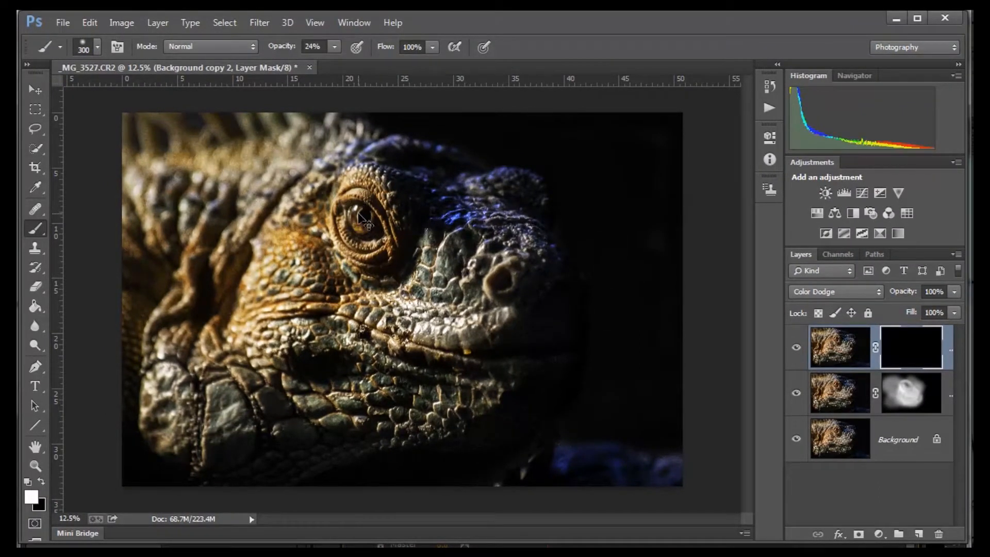
{"action": "key", "text": "ctrl+plus"}
{"action": "key", "text": "ctrl+plus"}
{"action": "key", "text": "ctrl+plus"}
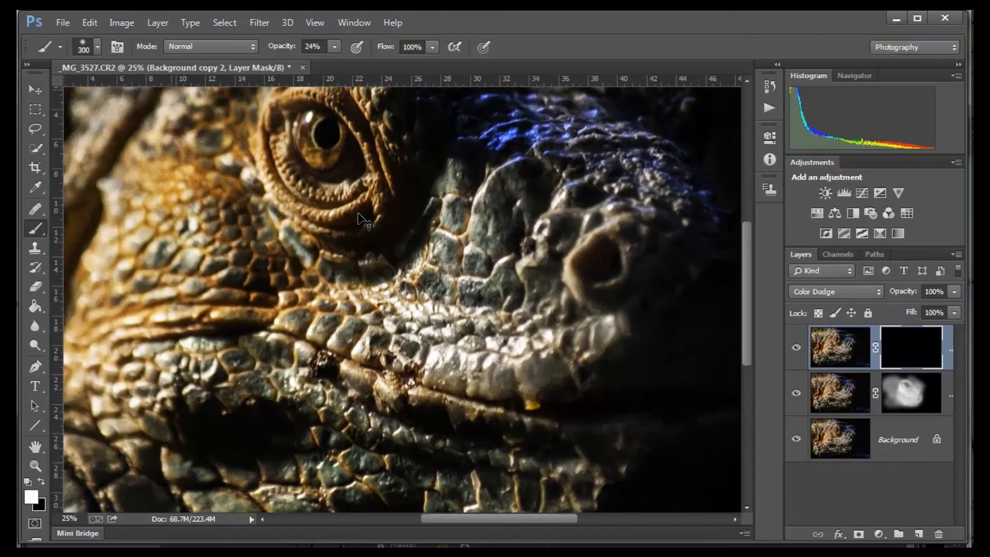
{"action": "left_click_drag", "start_coordinate": [355, 201], "coordinate": [398, 383]}
Reduce the brush to 150 px and paint finer white strokes over the eye on the Color Dodge mask
{"action": "key", "text": "bracketleft"}
{"action": "key", "text": "bracketleft"}
{"action": "key", "text": "bracketleft"}
{"action": "key", "text": "bracketleft"}
{"action": "mouse_move", "coordinate": [316, 239]}
{"action": "left_mouse_down"}
{"action": "mouse_move", "coordinate": [330, 289]}
{"action": "mouse_move", "coordinate": [359, 264]}
{"action": "mouse_move", "coordinate": [344, 293]}
{"action": "mouse_move", "coordinate": [321, 274]}
{"action": "mouse_move", "coordinate": [323, 235]}
{"action": "mouse_move", "coordinate": [327, 276]}
{"action": "mouse_move", "coordinate": [356, 287]}
{"action": "mouse_move", "coordinate": [367, 262]}
{"action": "mouse_move", "coordinate": [351, 296]}
{"action": "mouse_move", "coordinate": [329, 288]}
{"action": "mouse_move", "coordinate": [323, 235]}
{"action": "mouse_move", "coordinate": [322, 283]}
{"action": "mouse_move", "coordinate": [309, 230]}
{"action": "mouse_move", "coordinate": [303, 248]}
{"action": "mouse_move", "coordinate": [316, 295]}
{"action": "mouse_move", "coordinate": [364, 335]}
{"action": "mouse_move", "coordinate": [391, 321]}
{"action": "mouse_move", "coordinate": [350, 337]}
{"action": "mouse_move", "coordinate": [298, 301]}
{"action": "mouse_move", "coordinate": [281, 246]}
{"action": "mouse_move", "coordinate": [295, 306]}
{"action": "mouse_move", "coordinate": [345, 339]}
{"action": "mouse_move", "coordinate": [380, 327]}
{"action": "mouse_move", "coordinate": [397, 286]}
{"action": "mouse_move", "coordinate": [343, 207]}
{"action": "mouse_move", "coordinate": [382, 229]}
{"action": "mouse_move", "coordinate": [401, 295]}
{"action": "mouse_move", "coordinate": [402, 352]}
{"action": "mouse_move", "coordinate": [403, 263]}
{"action": "mouse_move", "coordinate": [343, 165]}
{"action": "mouse_move", "coordinate": [322, 159]}
{"action": "mouse_move", "coordinate": [365, 185]}
{"action": "mouse_move", "coordinate": [312, 155]}
{"action": "mouse_move", "coordinate": [374, 184]}
{"action": "mouse_move", "coordinate": [405, 257]}
{"action": "mouse_move", "coordinate": [414, 335]}
{"action": "mouse_move", "coordinate": [417, 323]}
{"action": "mouse_move", "coordinate": [300, 332]}
{"action": "mouse_move", "coordinate": [288, 305]}
{"action": "mouse_move", "coordinate": [402, 352]}
{"action": "mouse_move", "coordinate": [319, 341]}
{"action": "left_mouse_up"}
{"action": "key", "text": "ctrl+minus"}
{"action": "key", "text": "ctrl+minus"}
{"action": "key", "text": "ctrl+minus"}
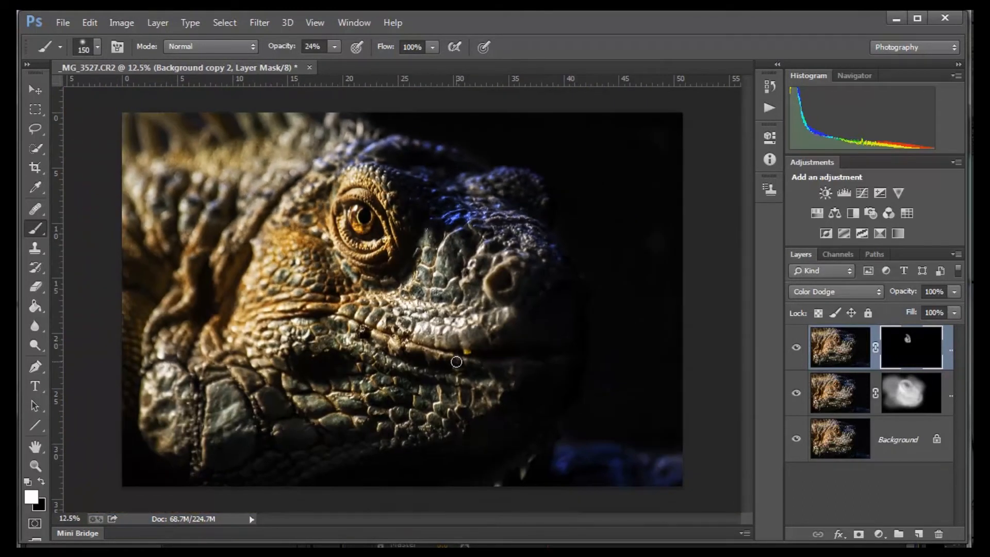
Compare the image with and without the Color Dodge layer, and make black the foreground colour
{"action": "left_click", "coordinate": [797, 350]}
{"action": "left_click", "coordinate": [797, 351]}
{"action": "key", "text": "x"}
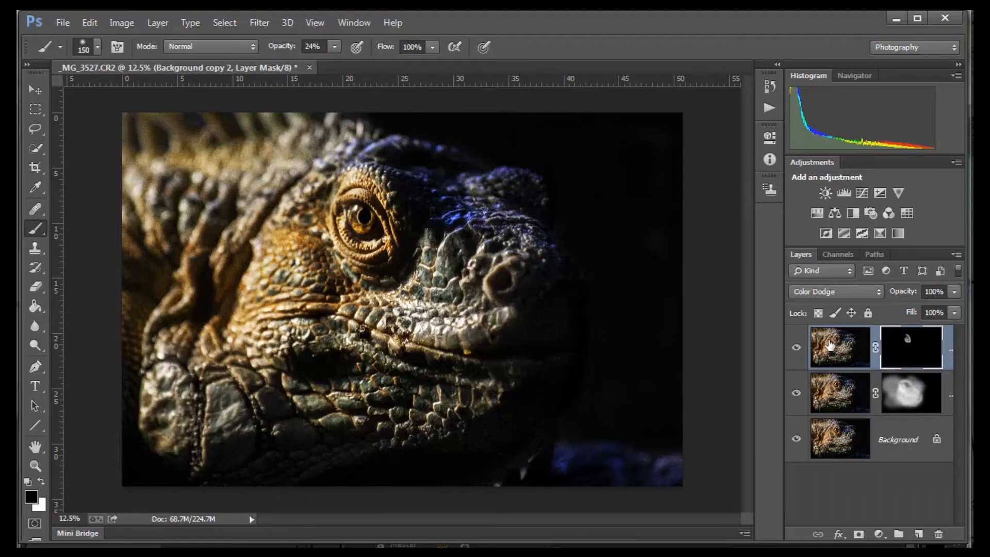
Stamp all visible layers into a new top layer and, with both masked copies hidden, compare it against the Background
{"action": "key", "text": "ctrl+alt+shift+e"}
{"action": "left_click", "coordinate": [796, 393]}
{"action": "left_click", "coordinate": [796, 439]}
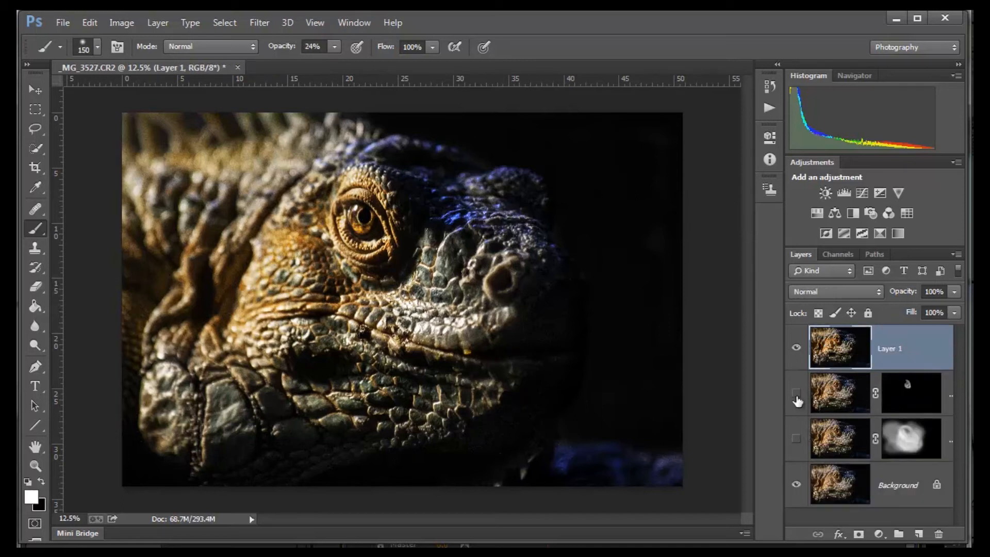
{"action": "left_click", "coordinate": [796, 349]}
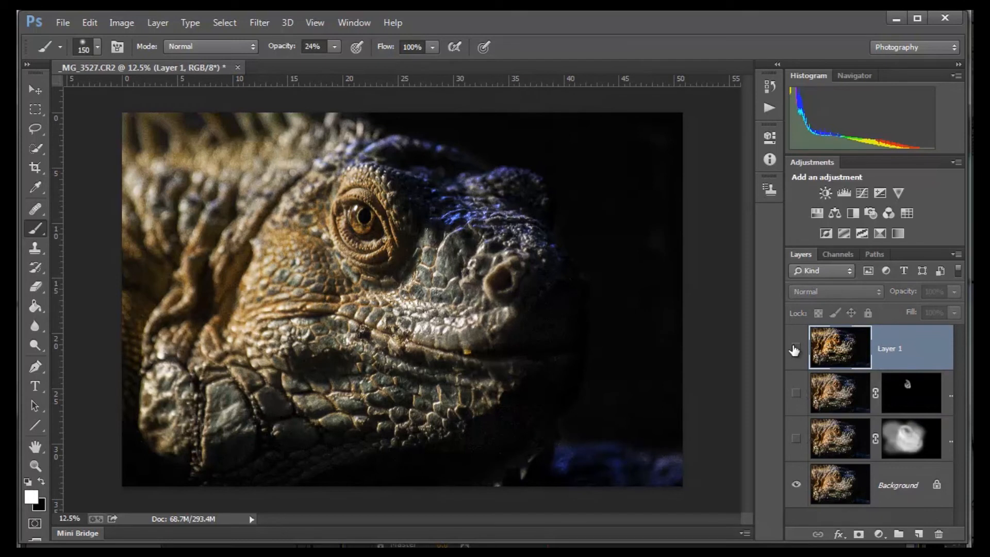
{"action": "left_click", "coordinate": [795, 349]}
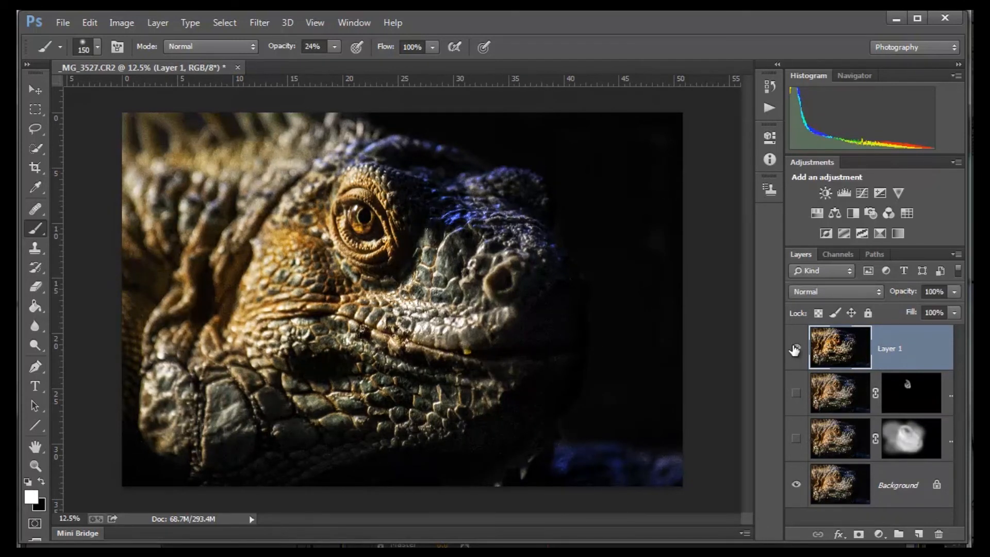